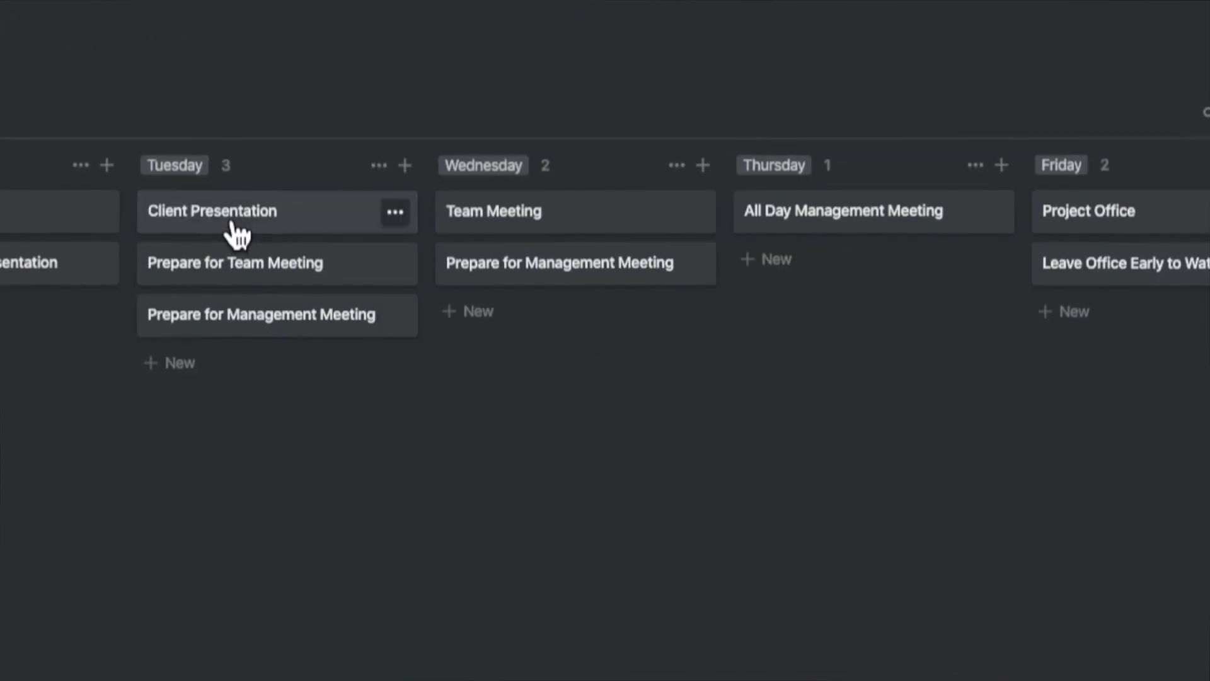
Move Client Presentation to Wednesday and its prep to Tuesday; add 'Prepare for Management Meeting' on Monday.
drag(236, 233, 516, 345)
drag(130, 278, 382, 353)
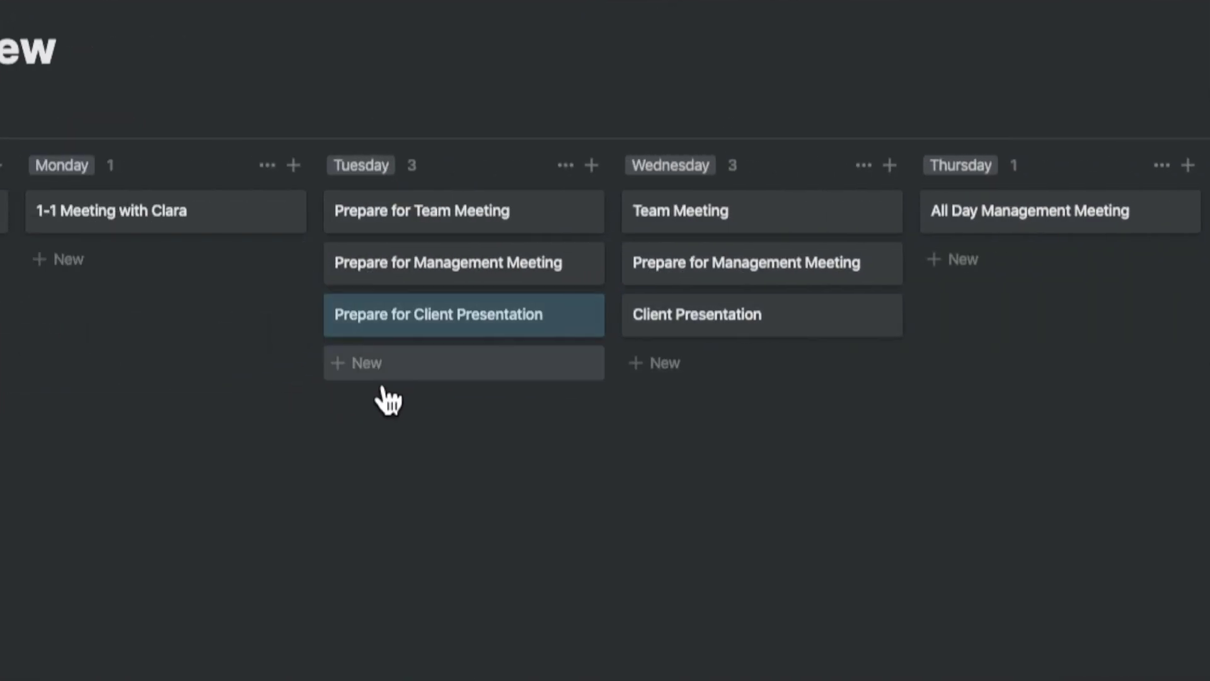
click(82, 264)
text(Prepare for M)
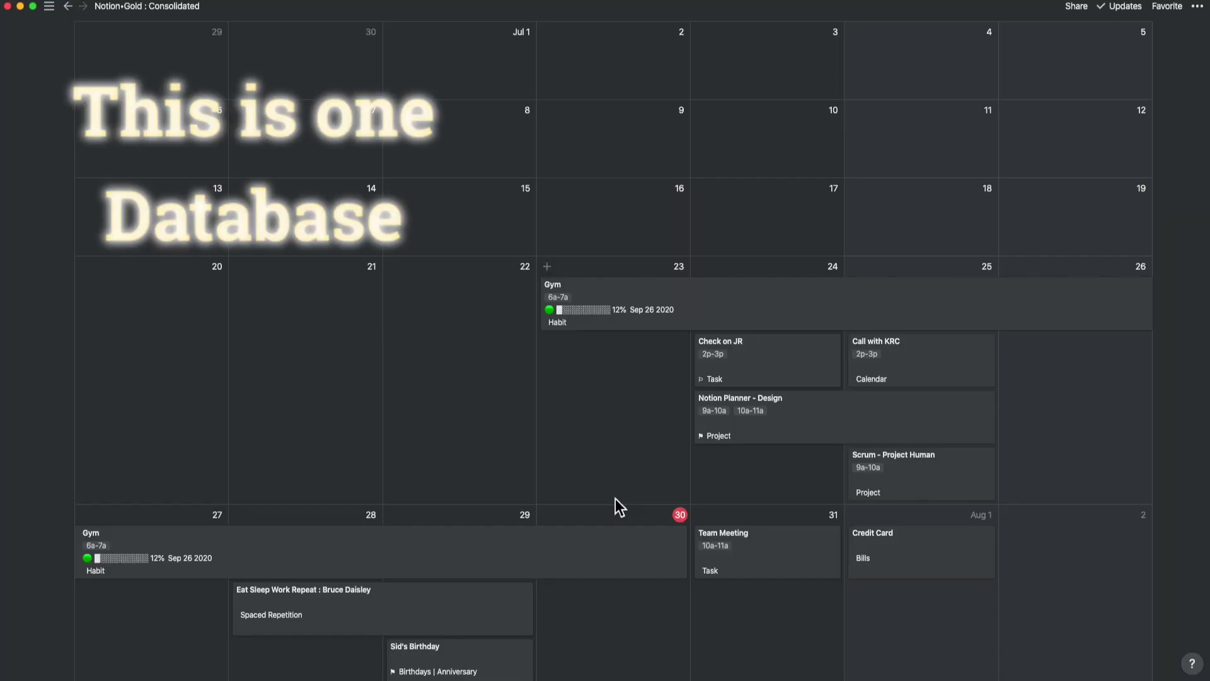
Scroll down past the calendar to the Recurring Tasks Configuration table under Other Views.
scroll(616, 498, down, 1)
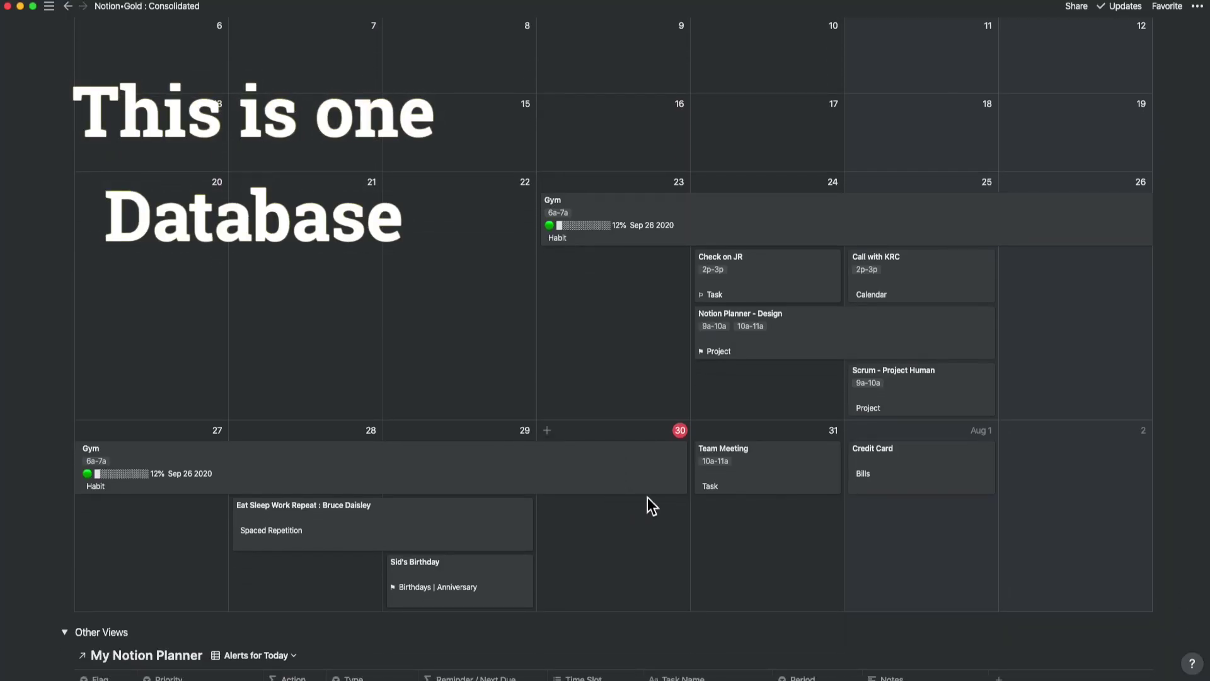
scroll(652, 507, down, 3)
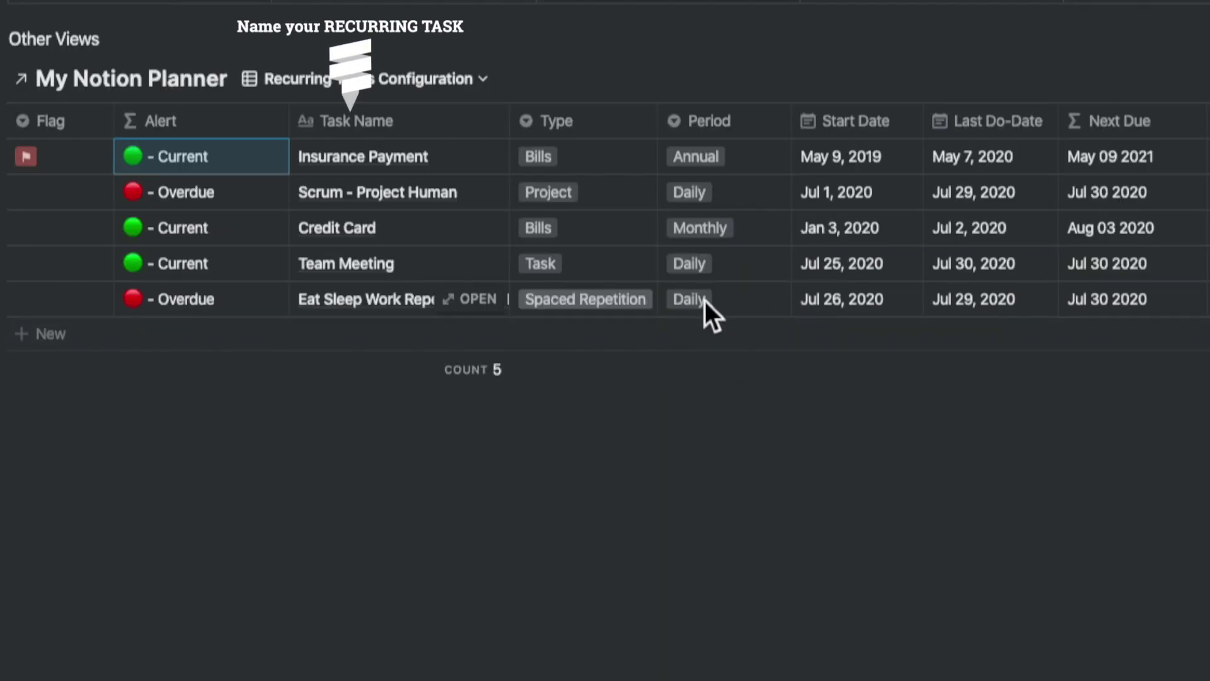
Review the Period choices for Eat Sleep Work Repeat, leaving it on Daily.
click(705, 300)
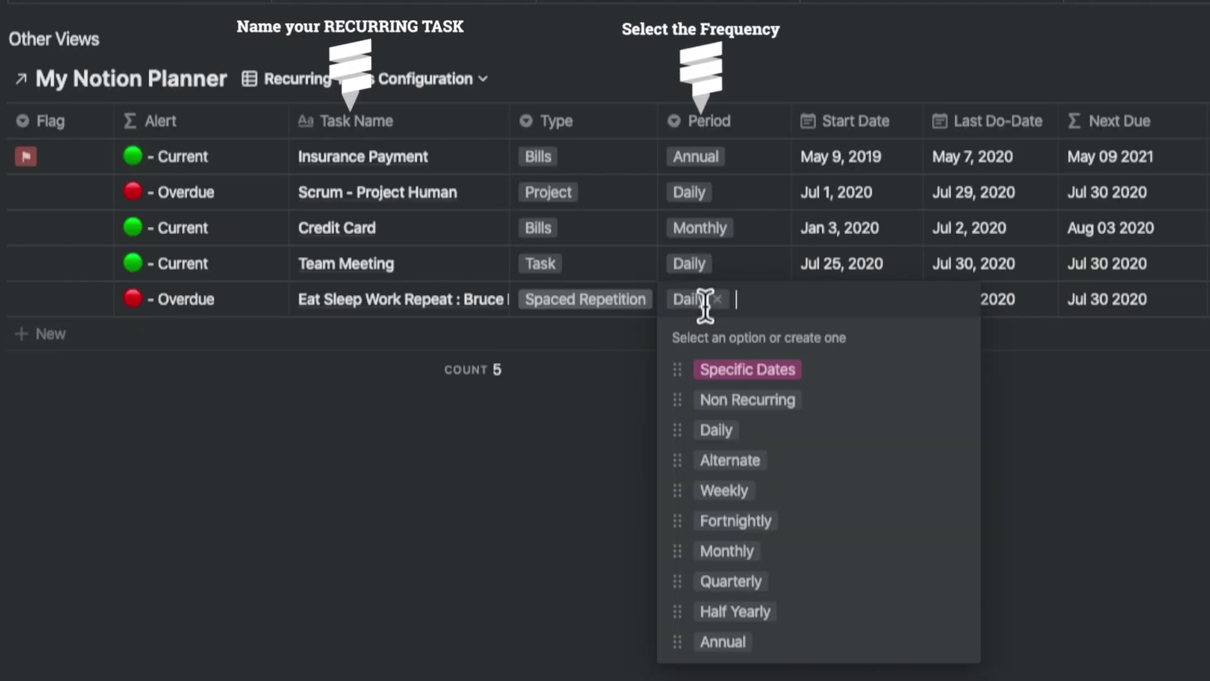
click(1121, 426)
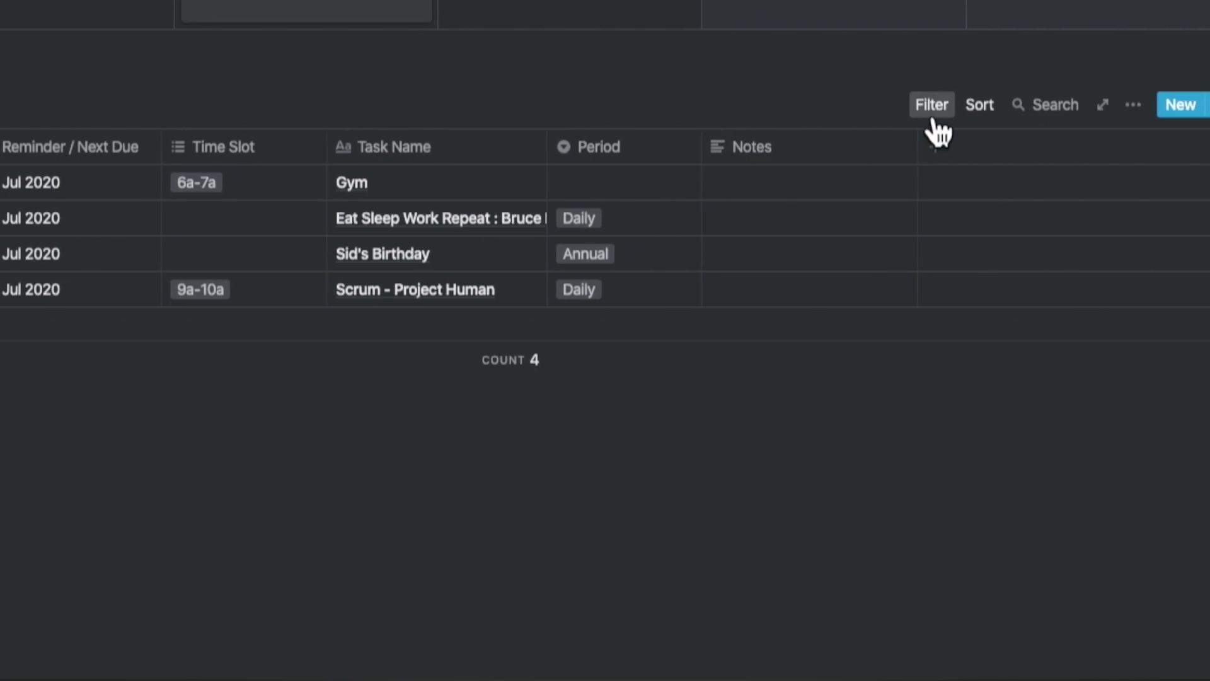
Inspect the filter conditions of the Alerts for Today and Weekly View tables.
click(980, 105)
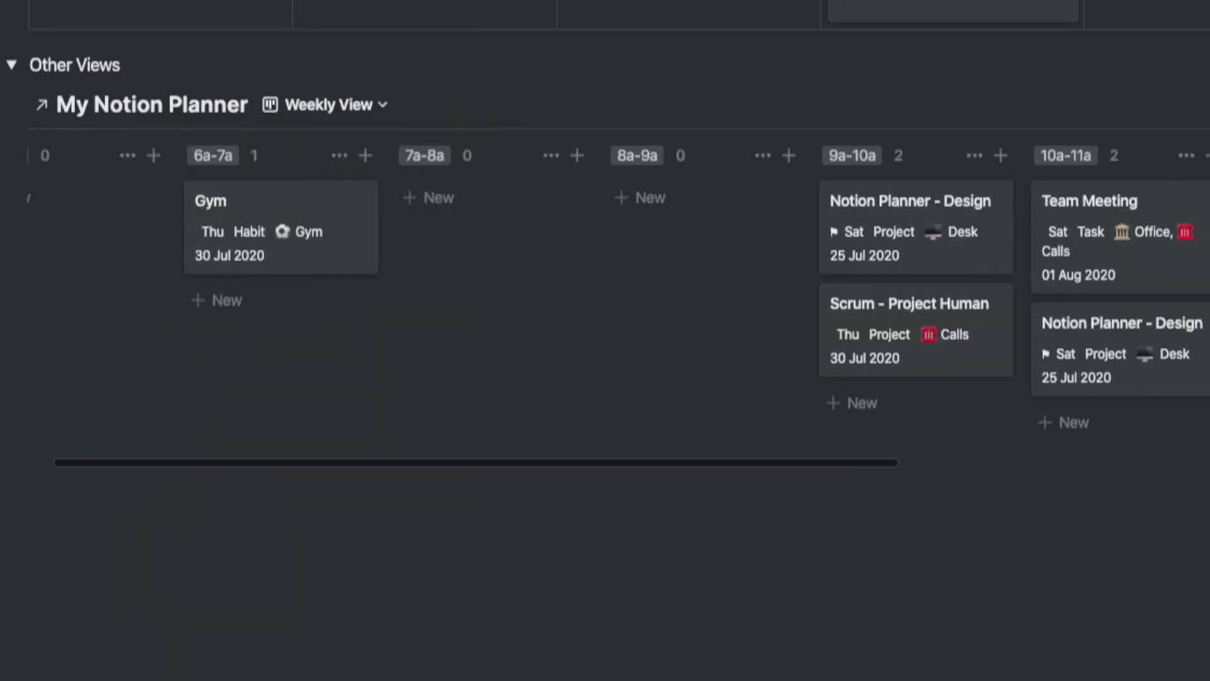
scroll(621, 302, right, 5)
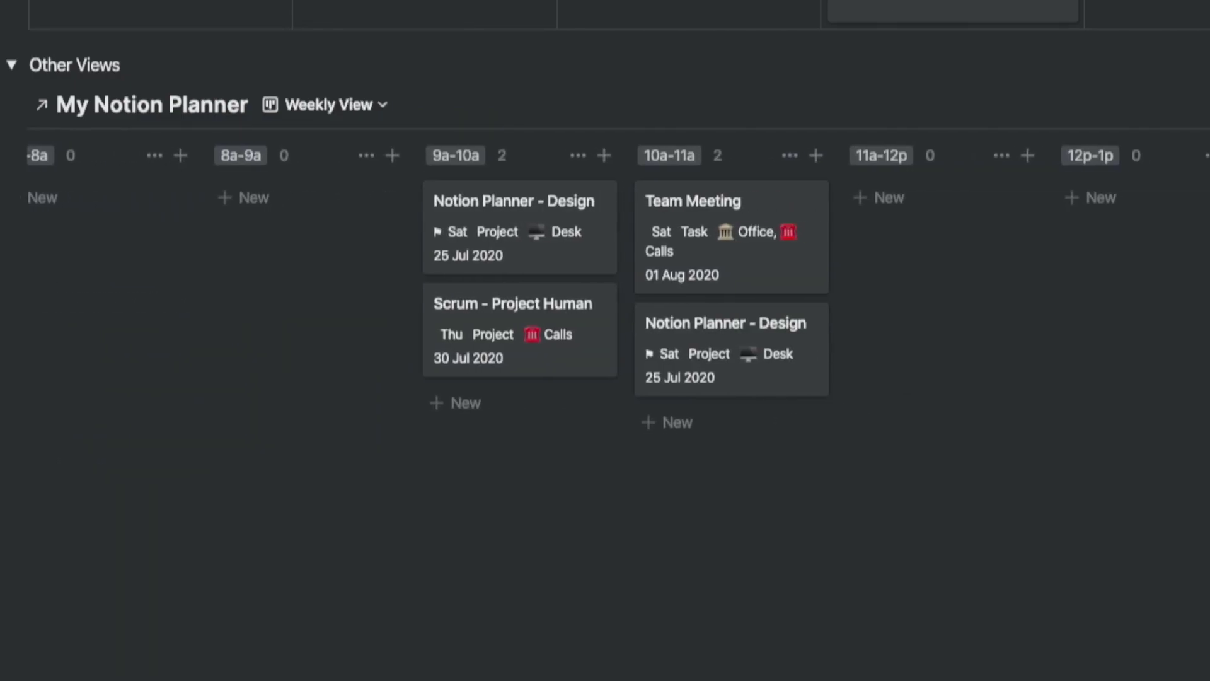
click(1080, 106)
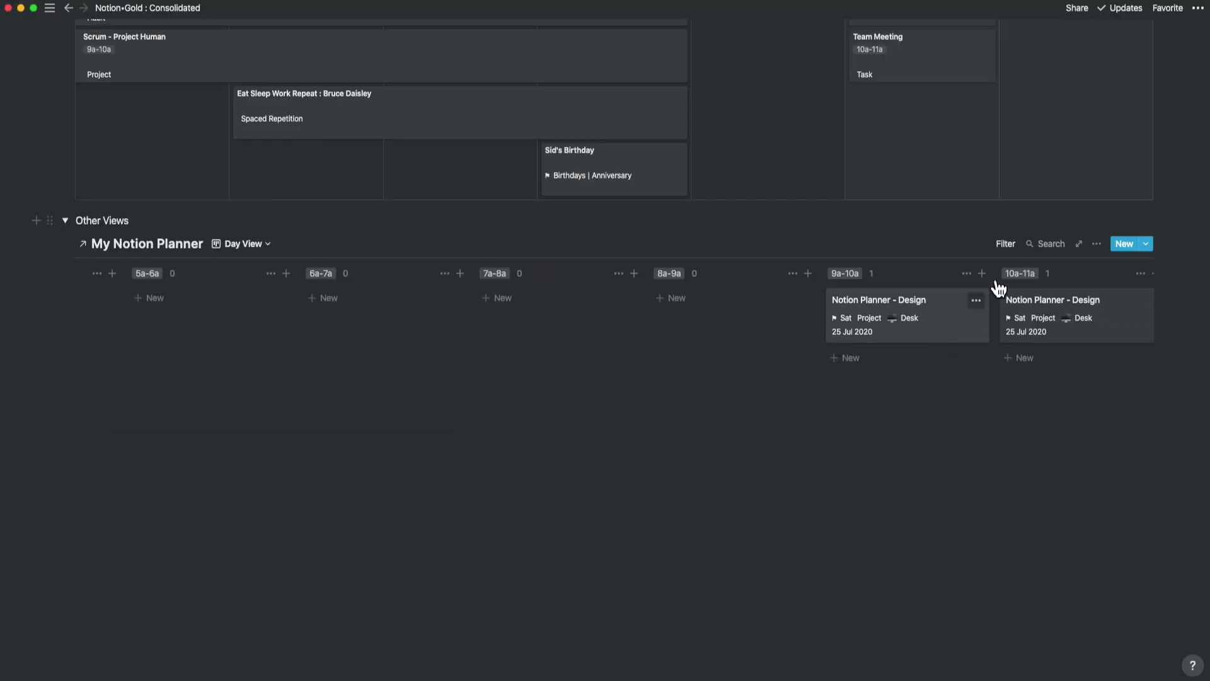
Change the Day View filter date from 25 to 30 Jul 2020.
click(1005, 249)
double_click(1041, 296)
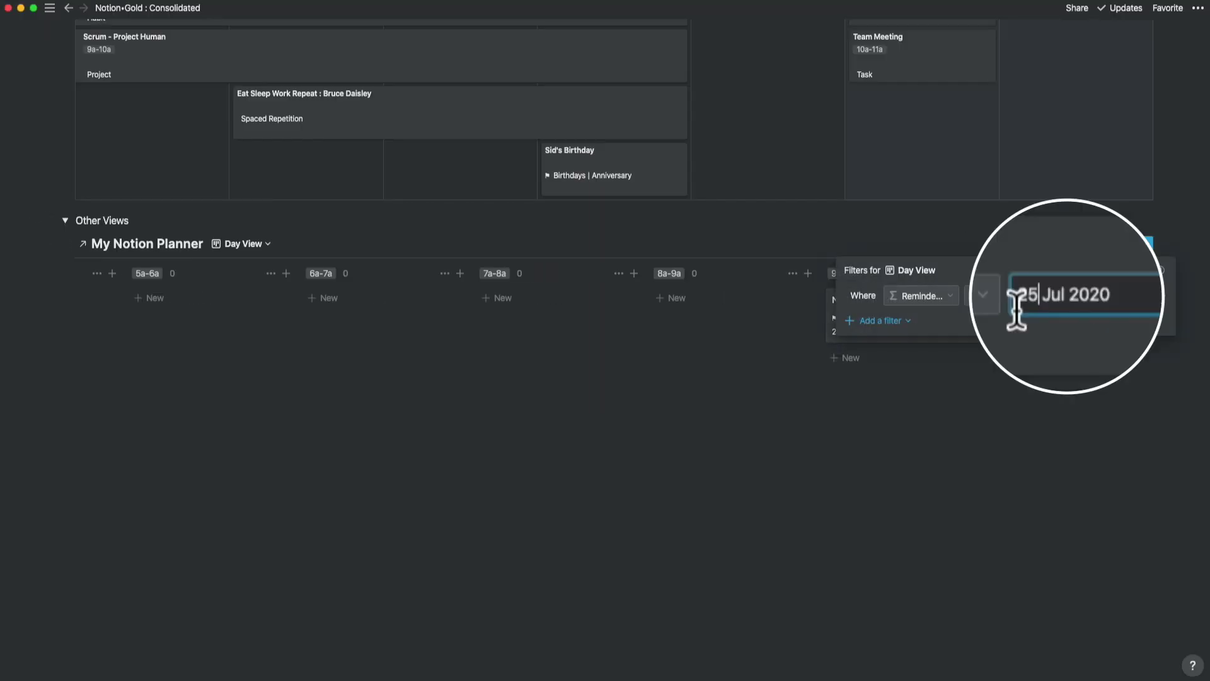
text(30)
click(769, 400)
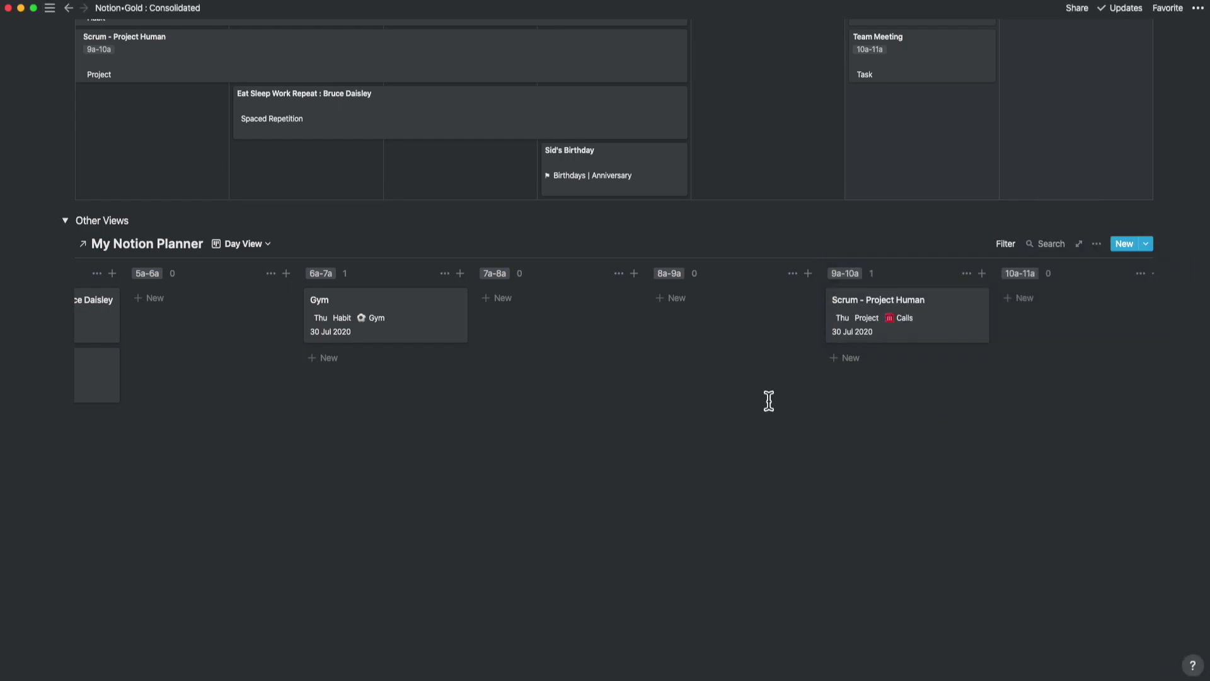
Stretch the Gym habit bar onto the 30th and shorten the Eat Sleep Work Repeat bar.
scroll(600, 595, up, 10)
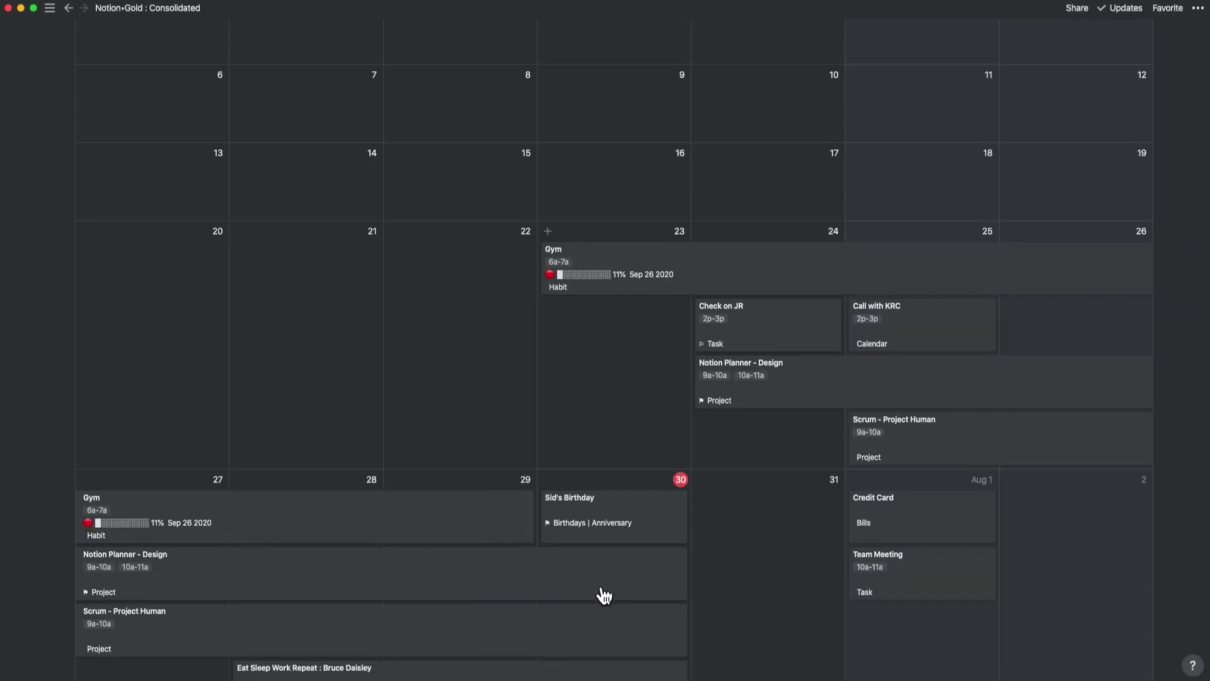
drag(537, 523, 572, 535)
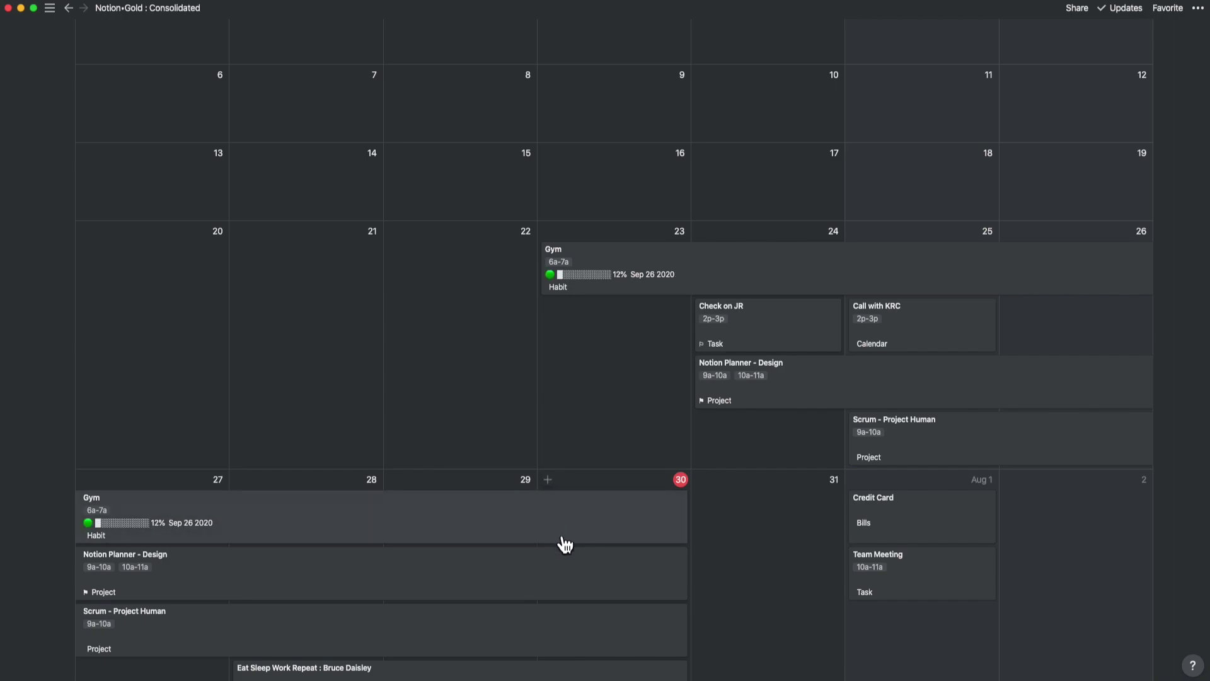
scroll(566, 543, down, 3)
scroll(565, 544, down, 1)
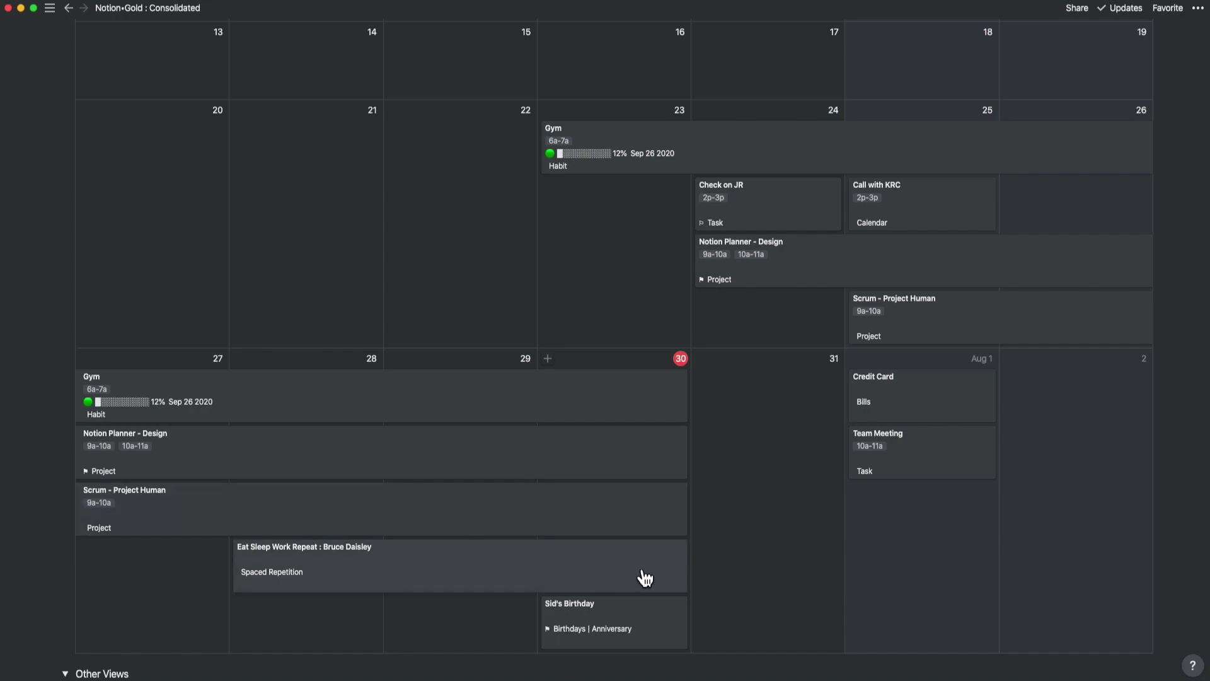
drag(692, 570, 536, 562)
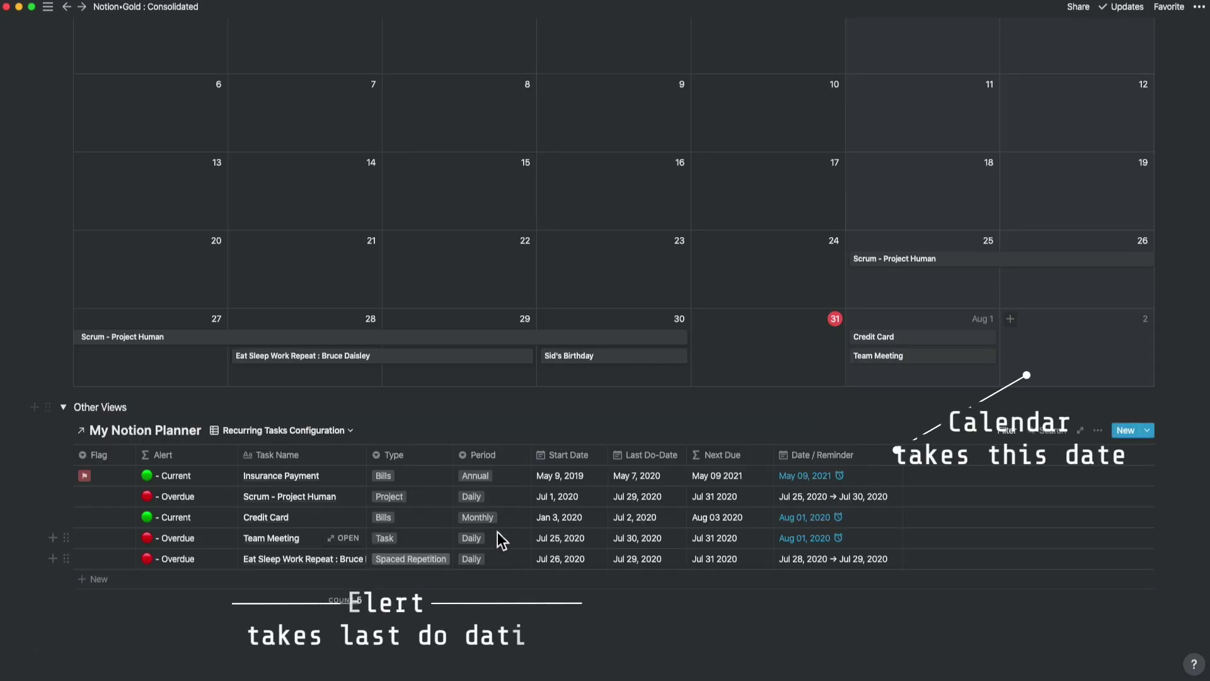
Add New Gym Membership as a Task with Alternate period, starting Aug 6, 2020.
click(486, 476)
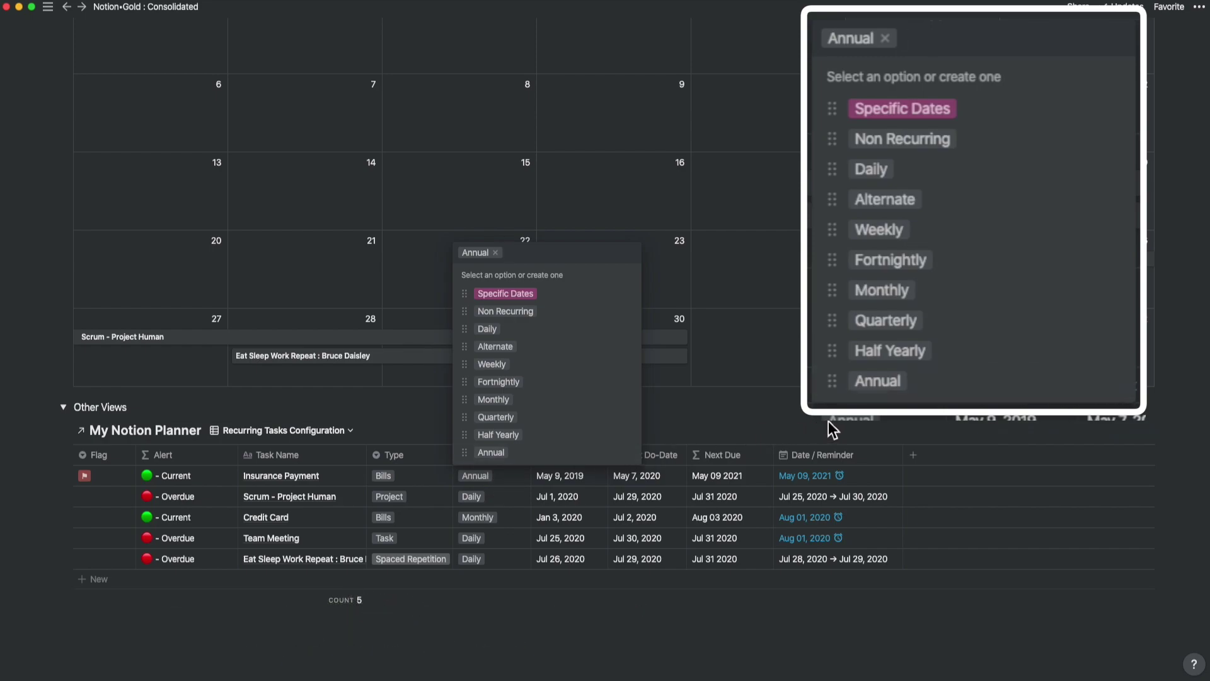
key(Escape)
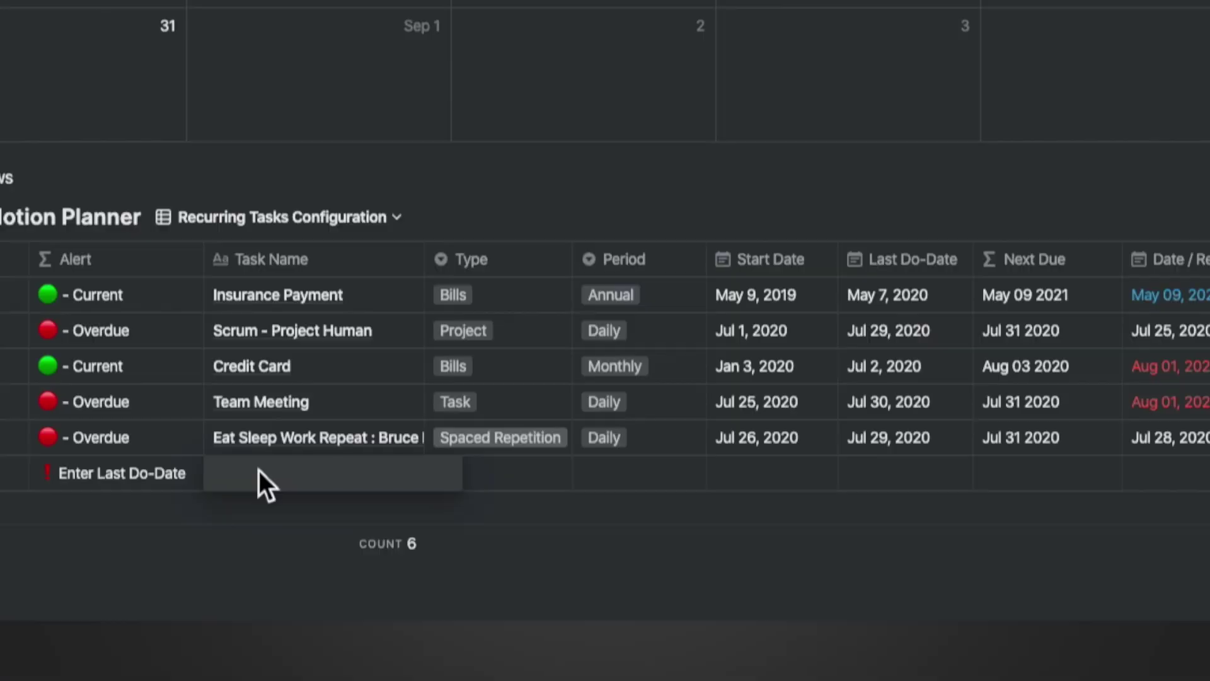
text(new)
key(BackSpace)
key(BackSpace)
key(BackSpace)
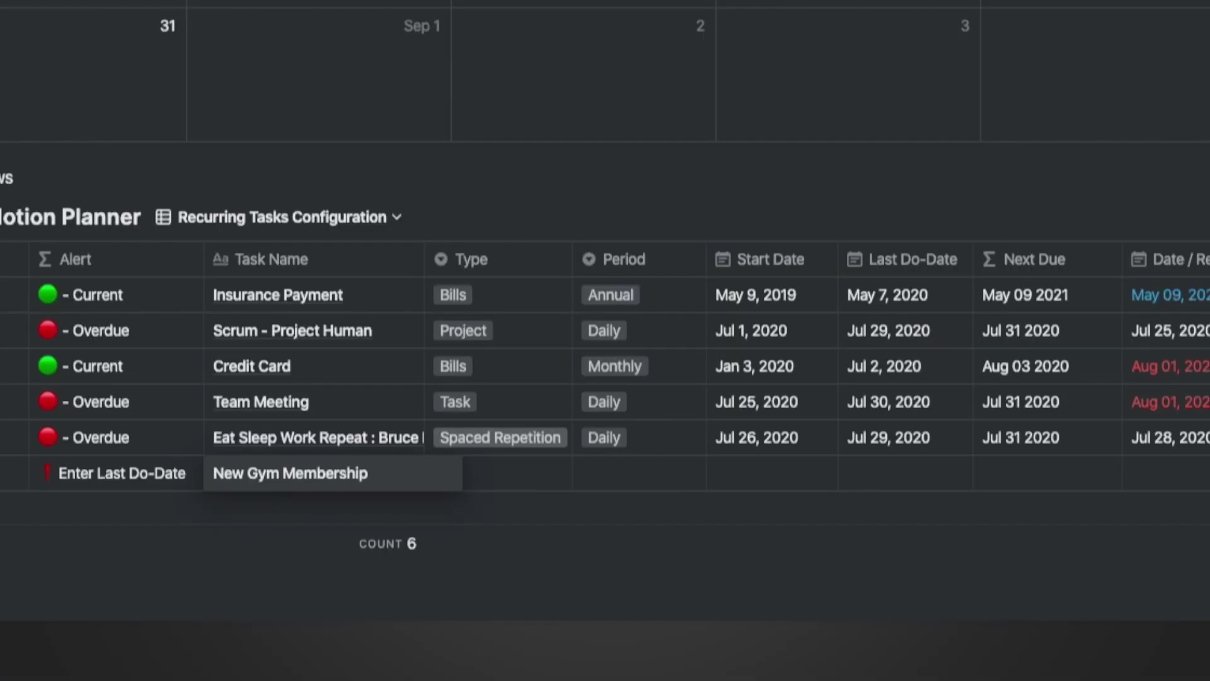
key(Escape)
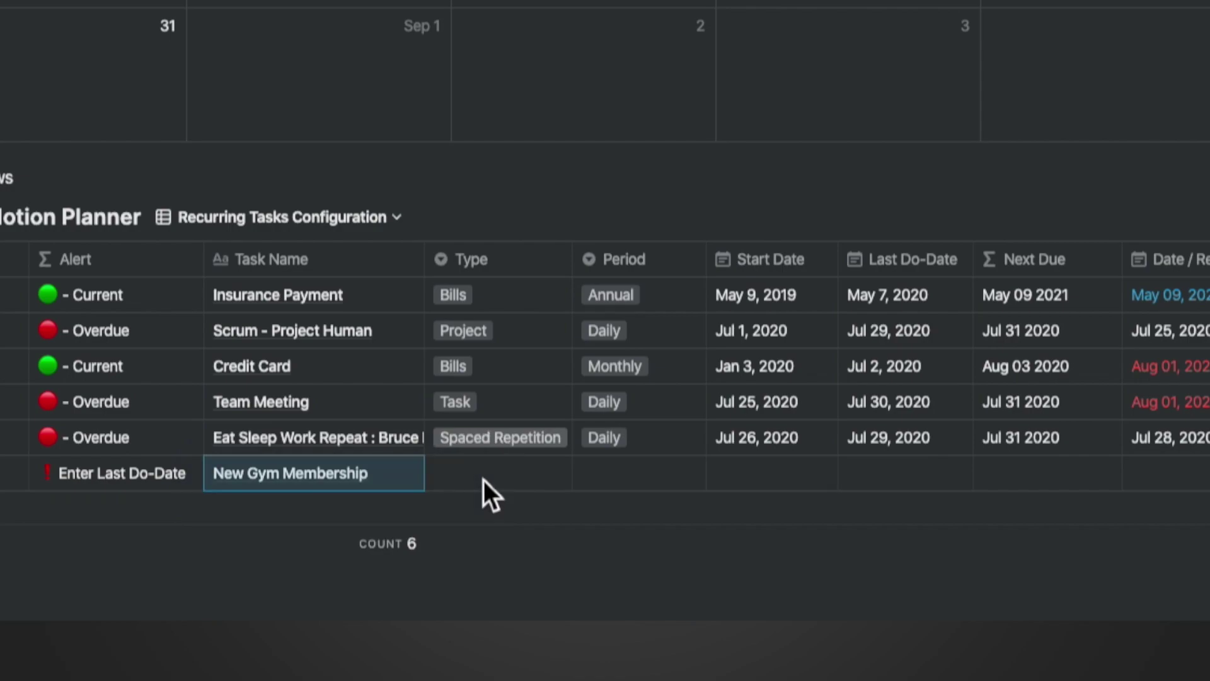
click(483, 479)
click(493, 282)
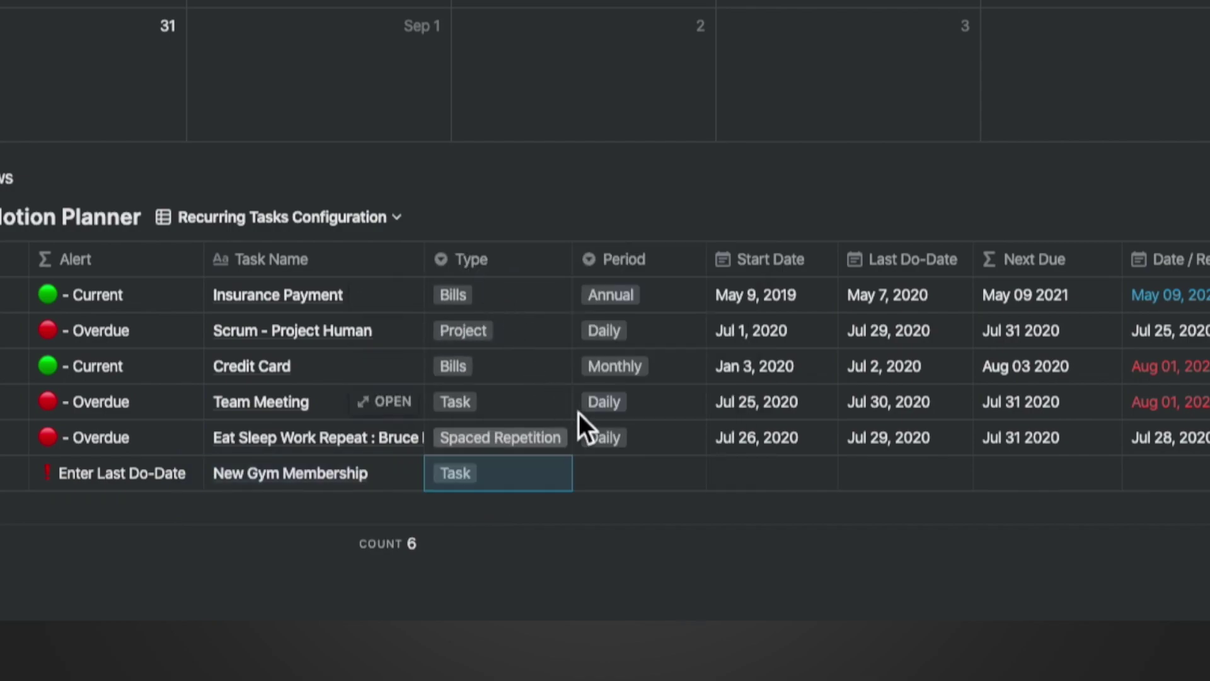
click(614, 473)
click(643, 271)
click(769, 473)
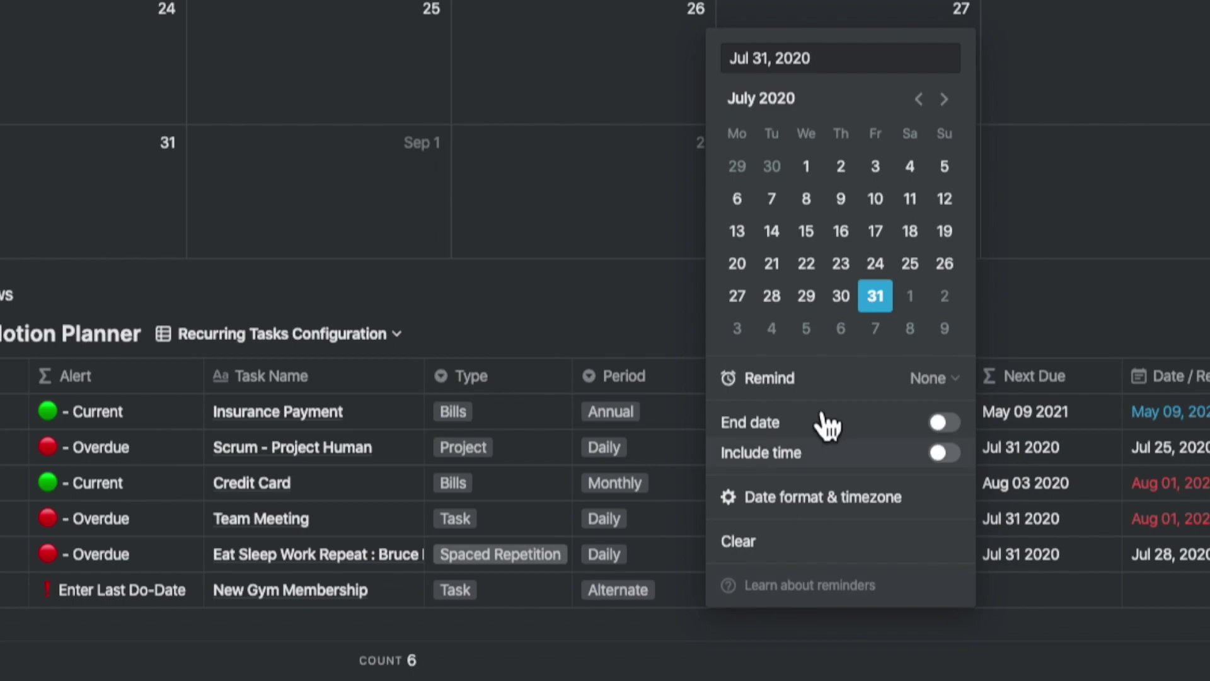
click(841, 328)
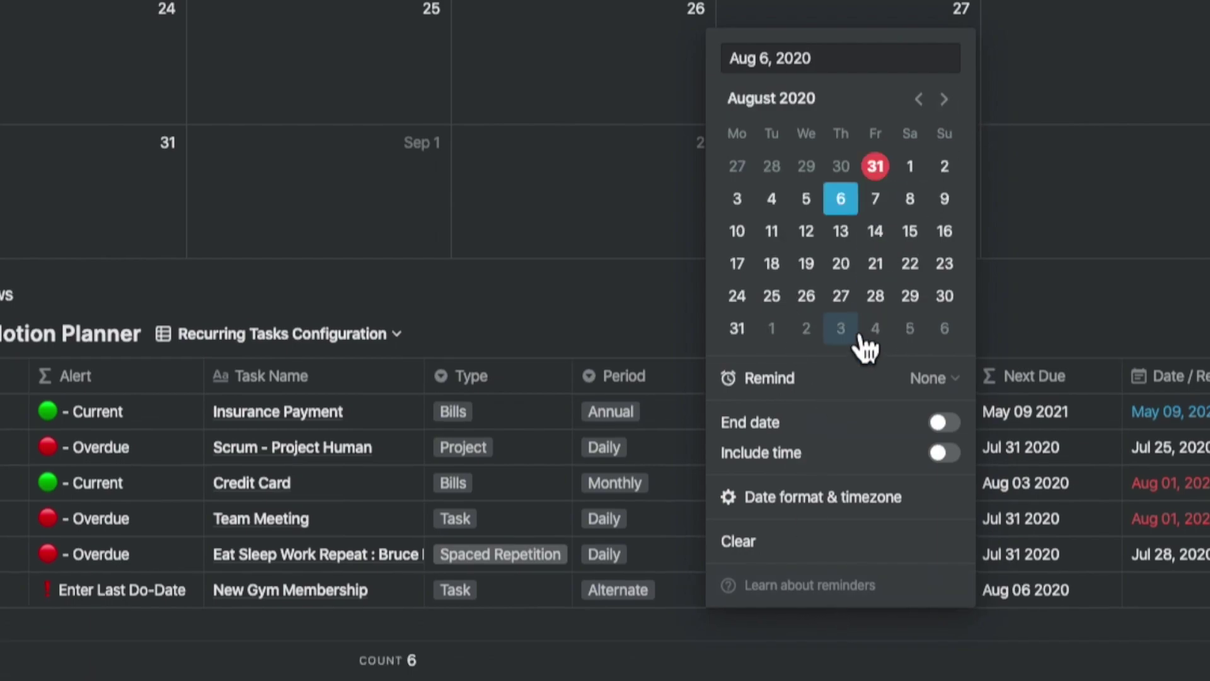
click(981, 356)
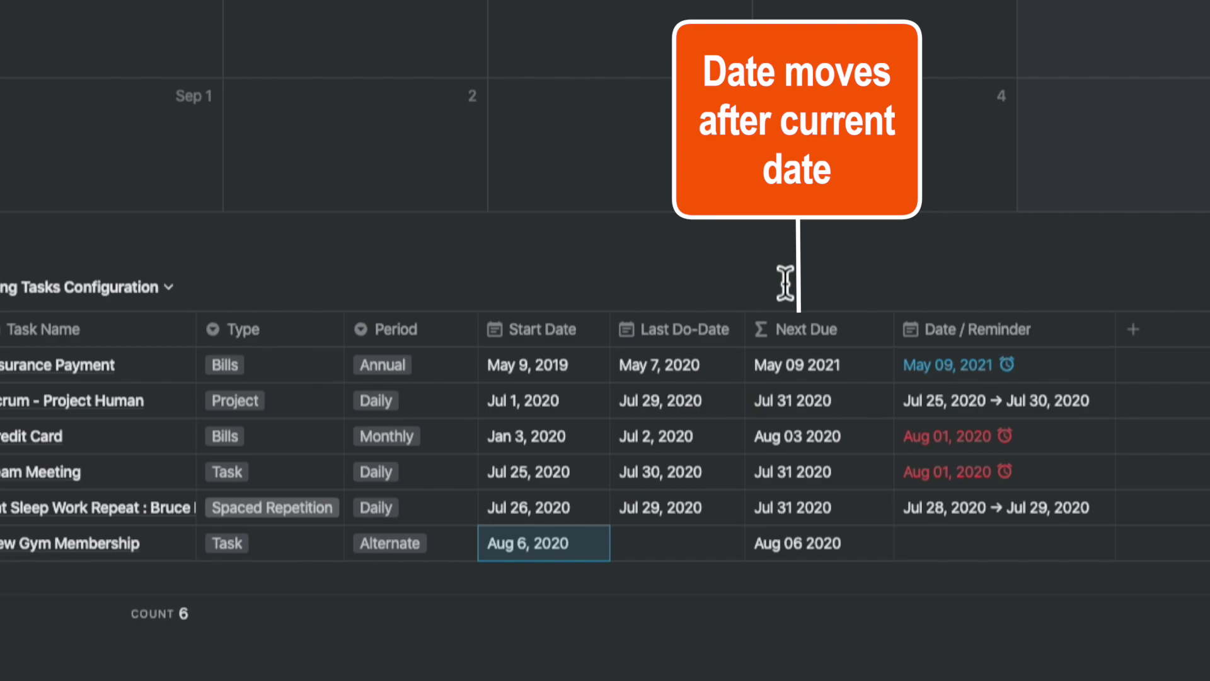
Add New Music Session as a Monthly Task starting Jul 2, 2020.
click(8, 578)
click(479, 579)
click(466, 441)
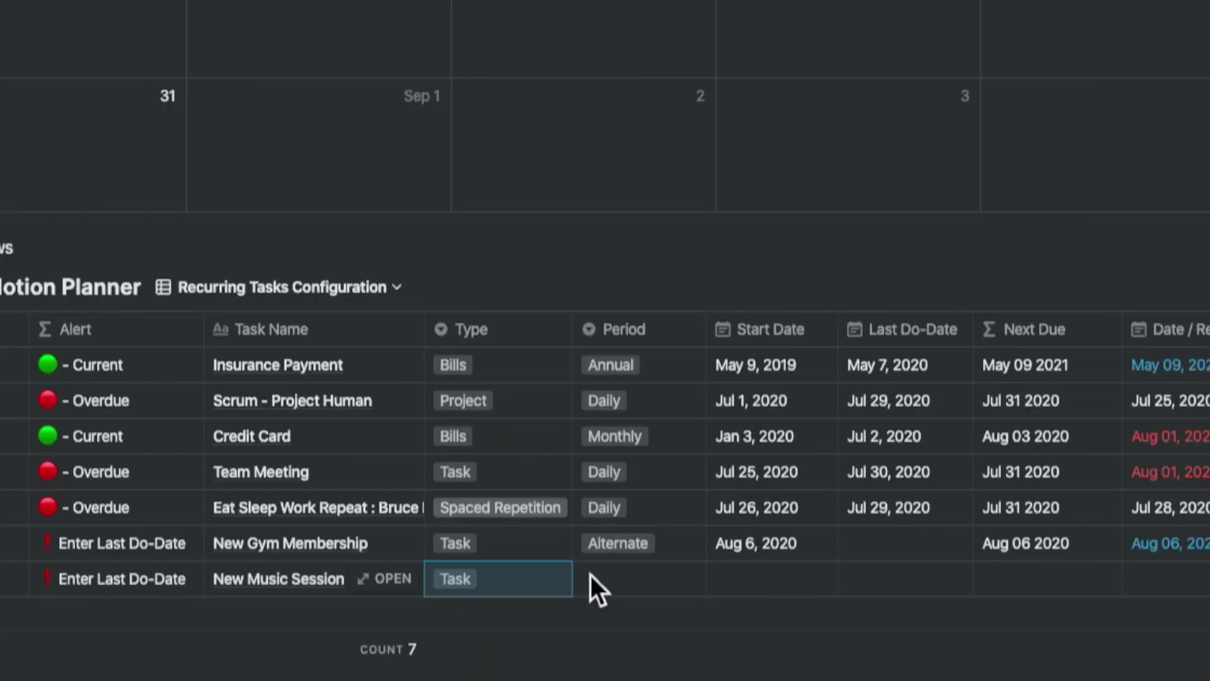
click(630, 578)
click(618, 409)
click(772, 578)
click(788, 252)
Set New Music Session's last do-date to Jul 2, 2020 and its reminder to Aug 01, 2020.
click(876, 588)
click(967, 155)
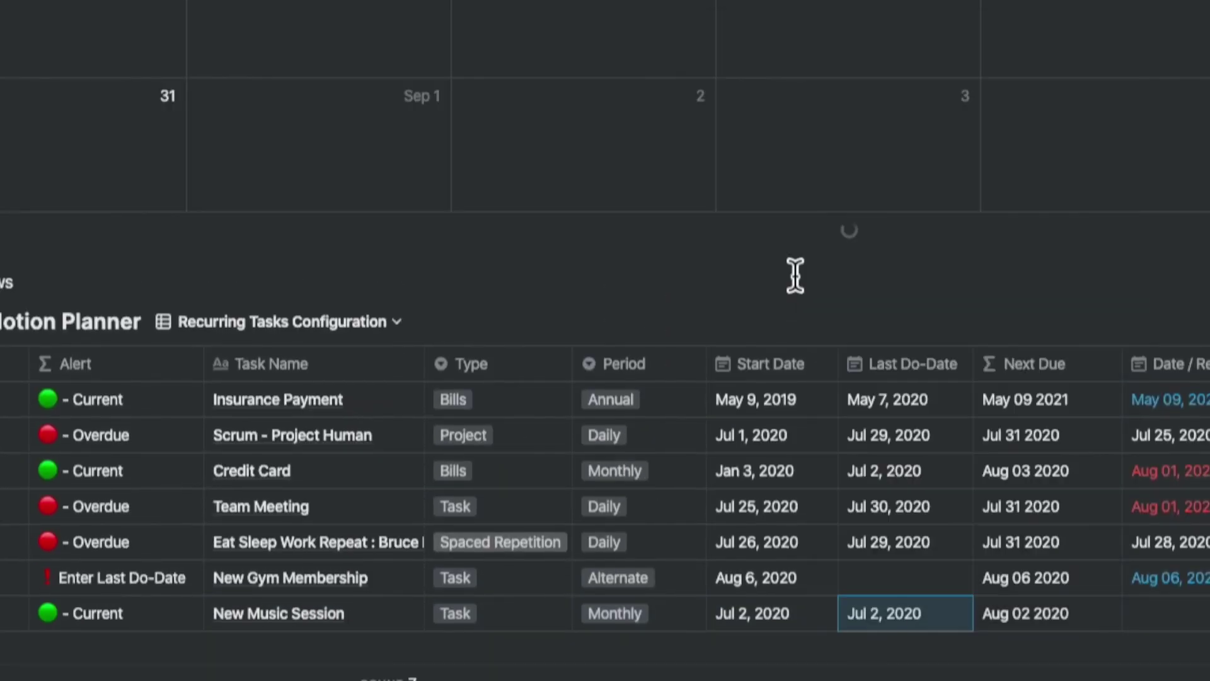
click(1171, 579)
click(1168, 283)
click(834, 284)
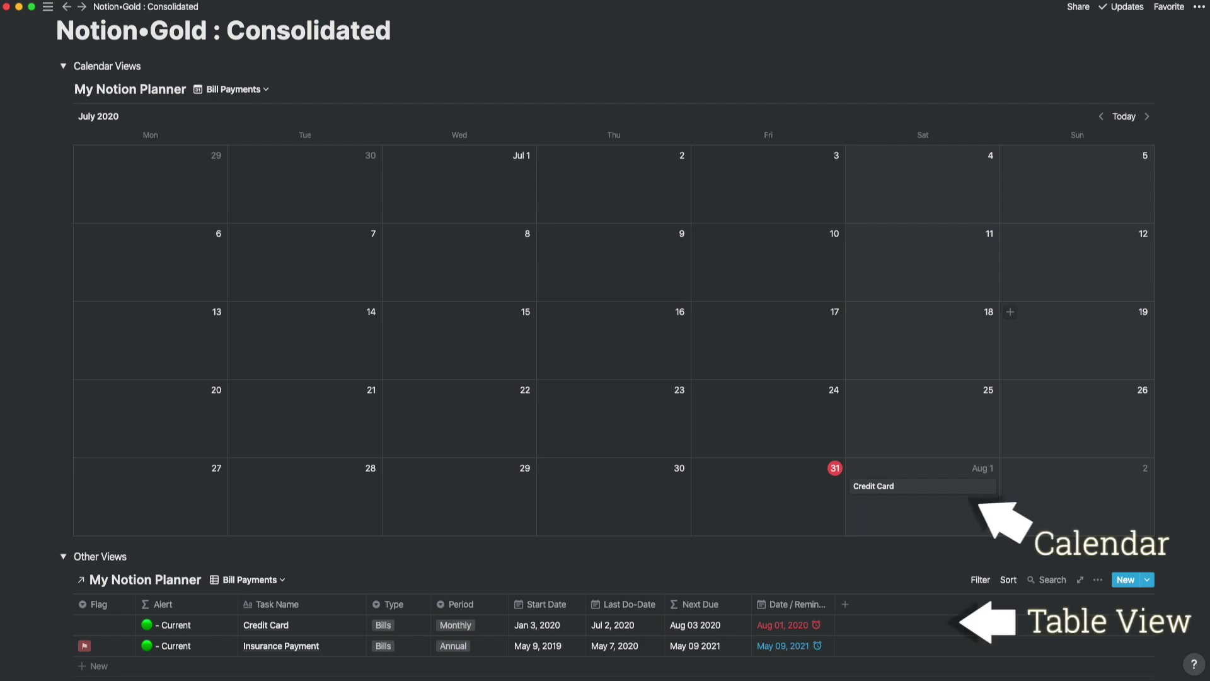
click(794, 625)
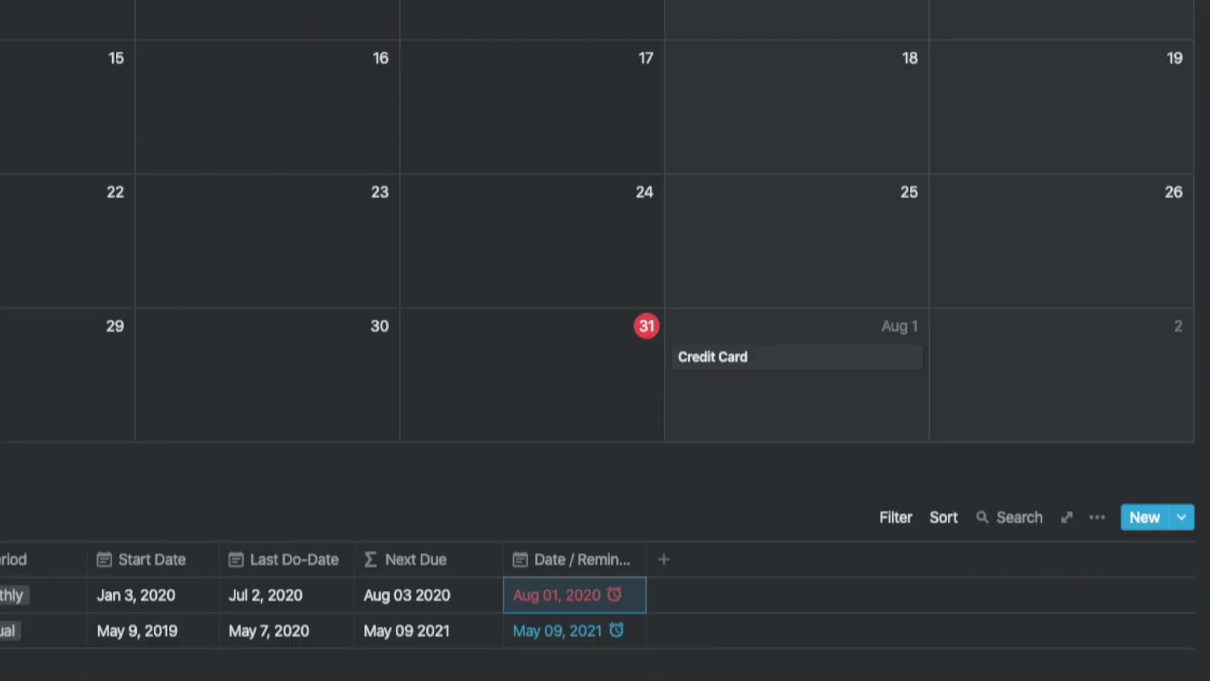
click(523, 599)
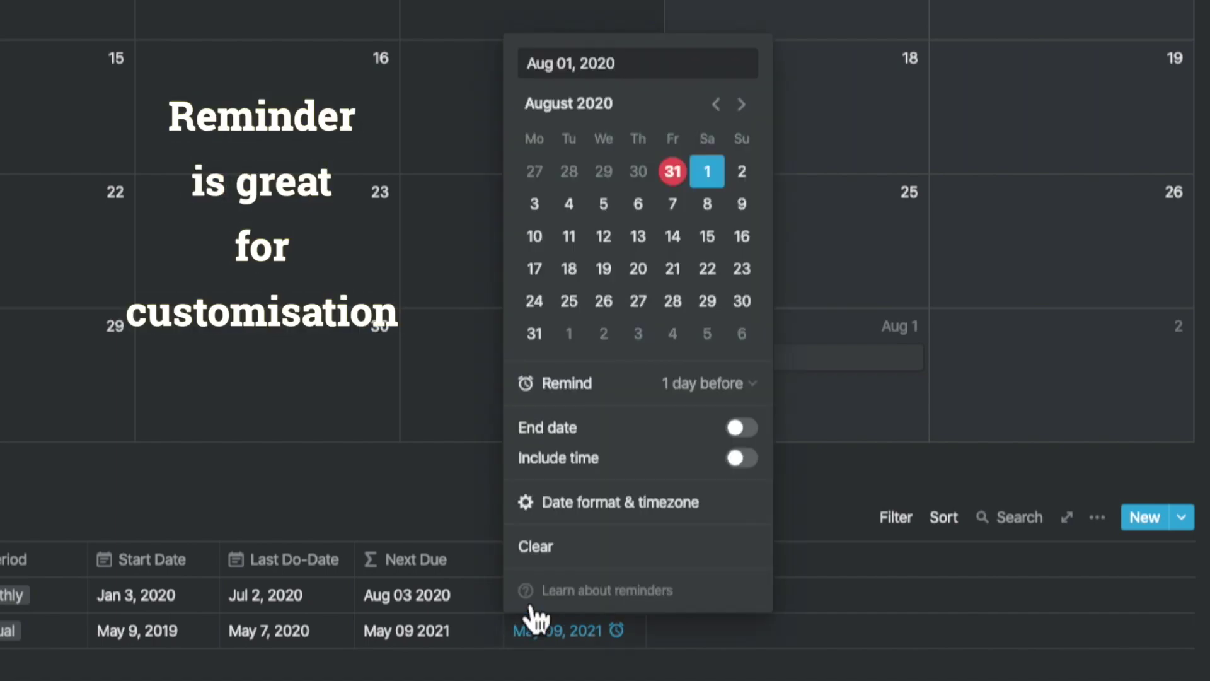
key(Escape)
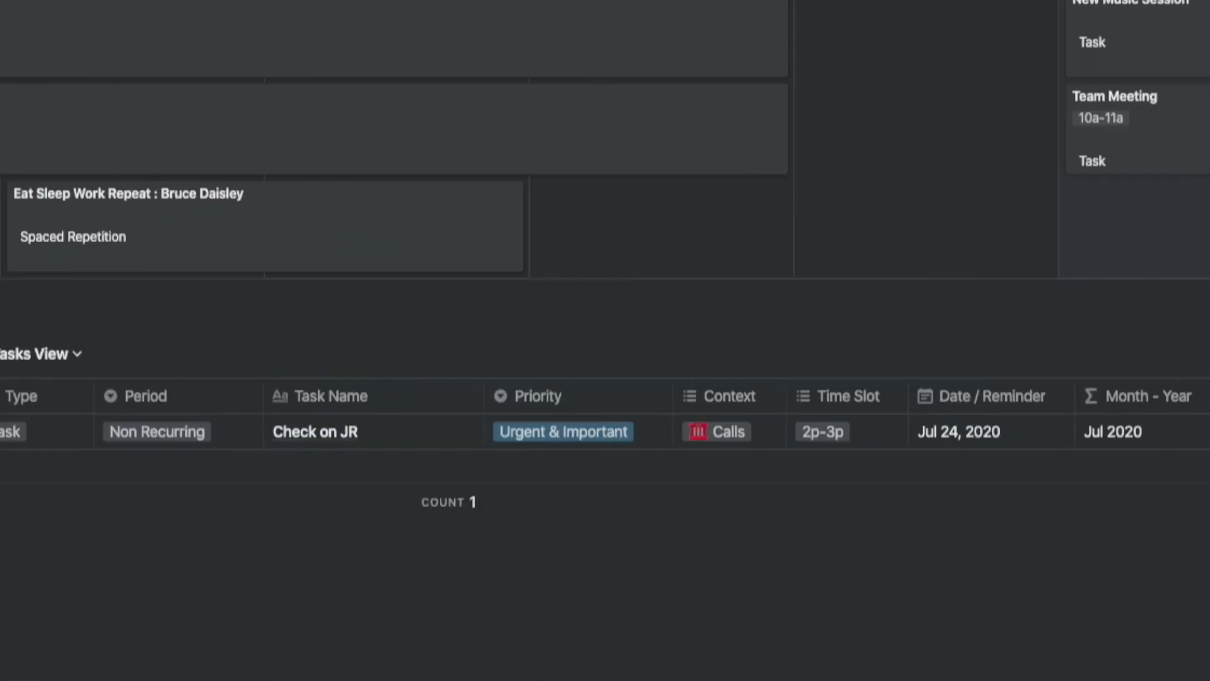
Check the tasks table filters, then give the Check on JR task the green flag.
click(922, 355)
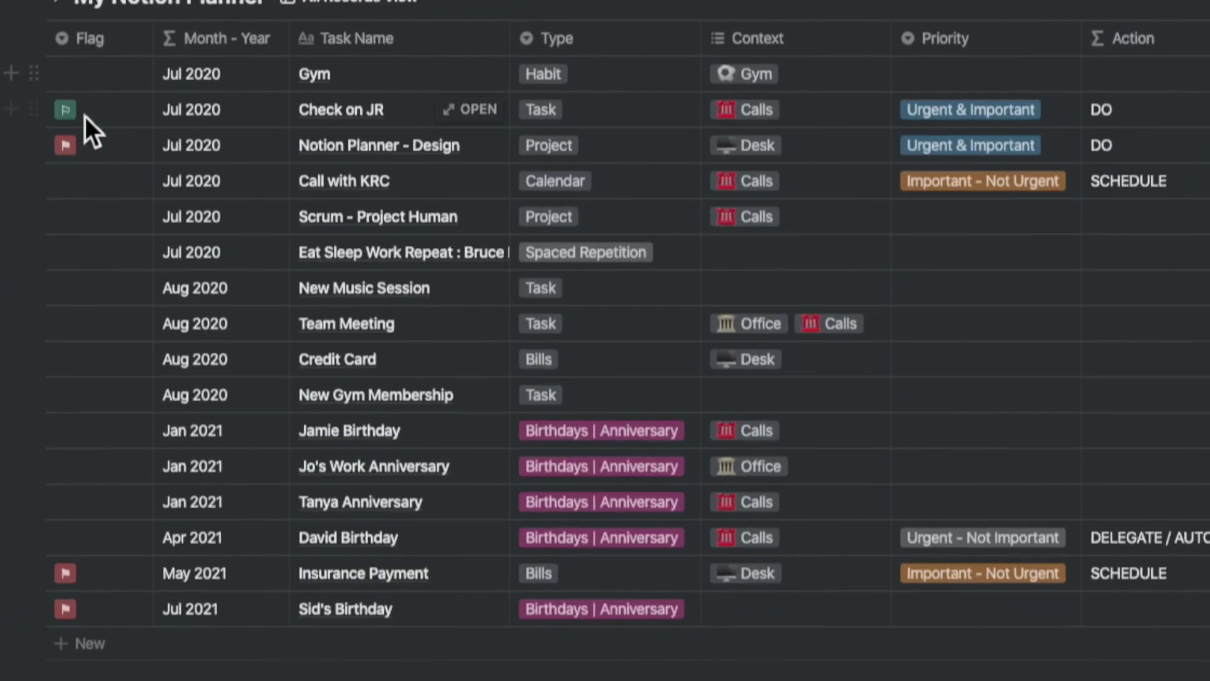
click(77, 115)
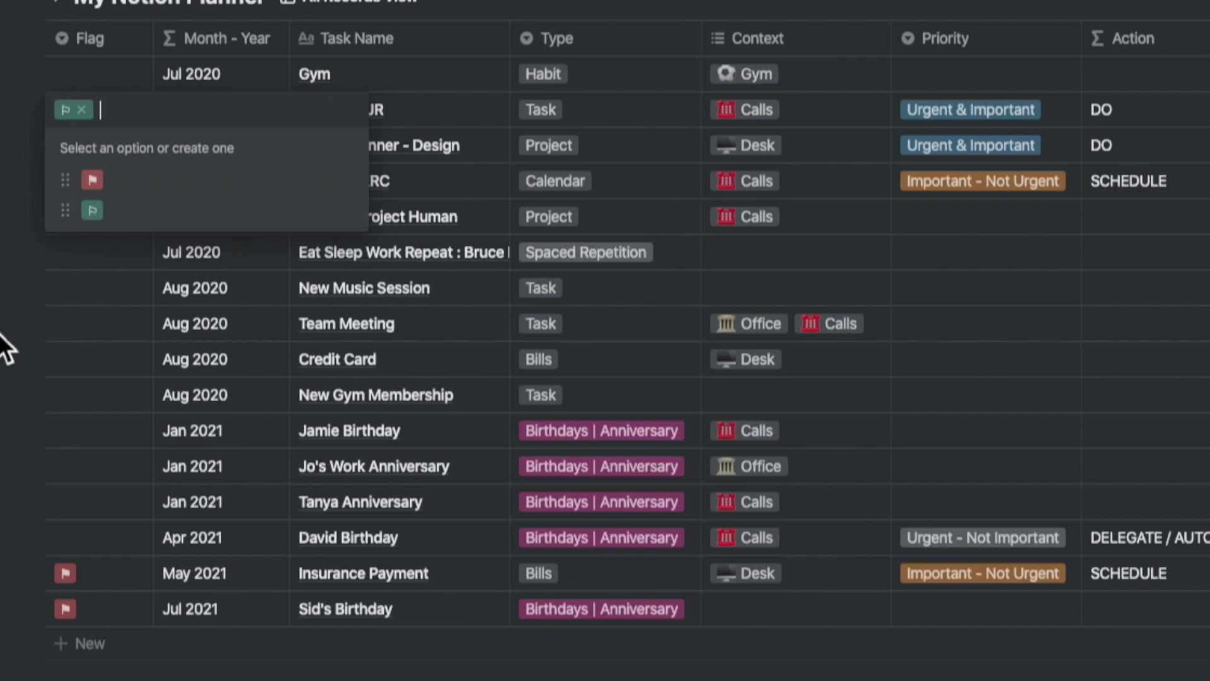
key(Escape)
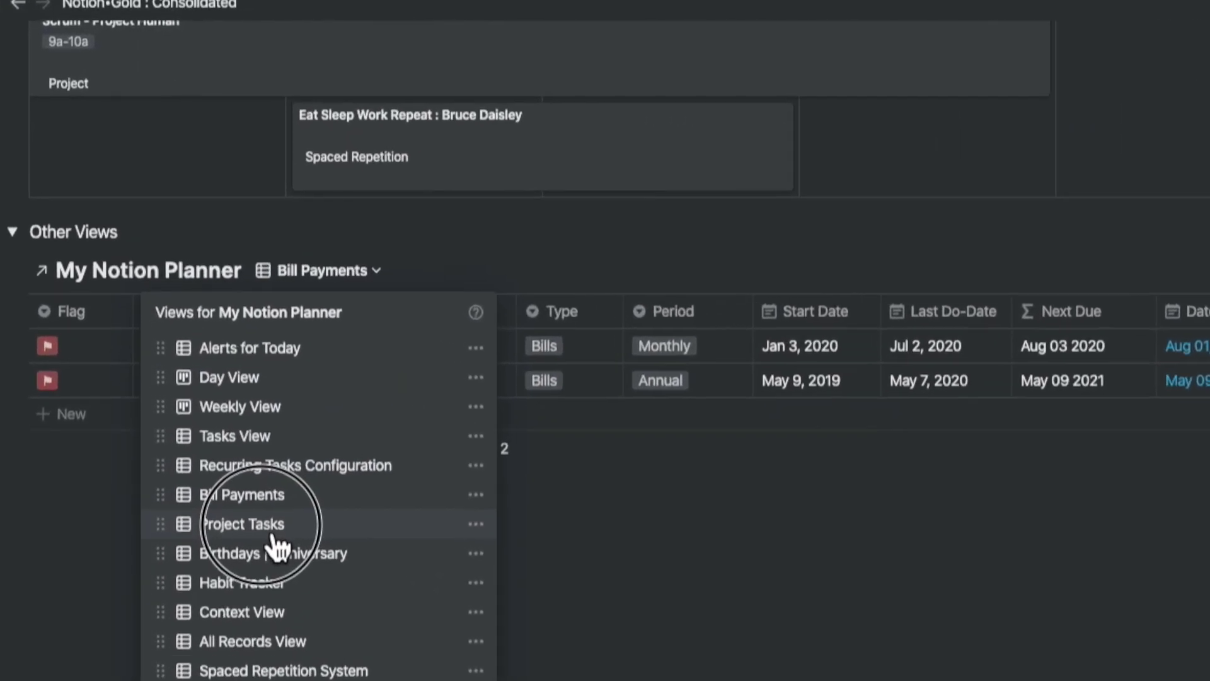
Switch the table to the Project Tasks view and inspect its filters.
click(277, 555)
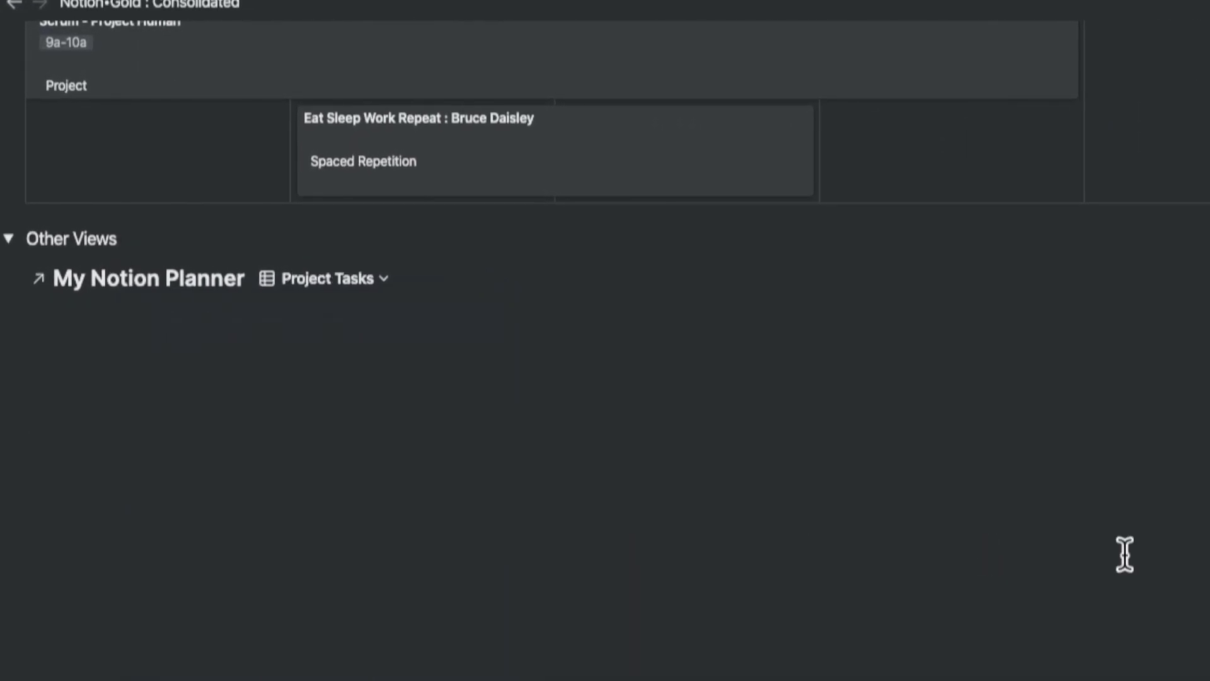
click(1192, 276)
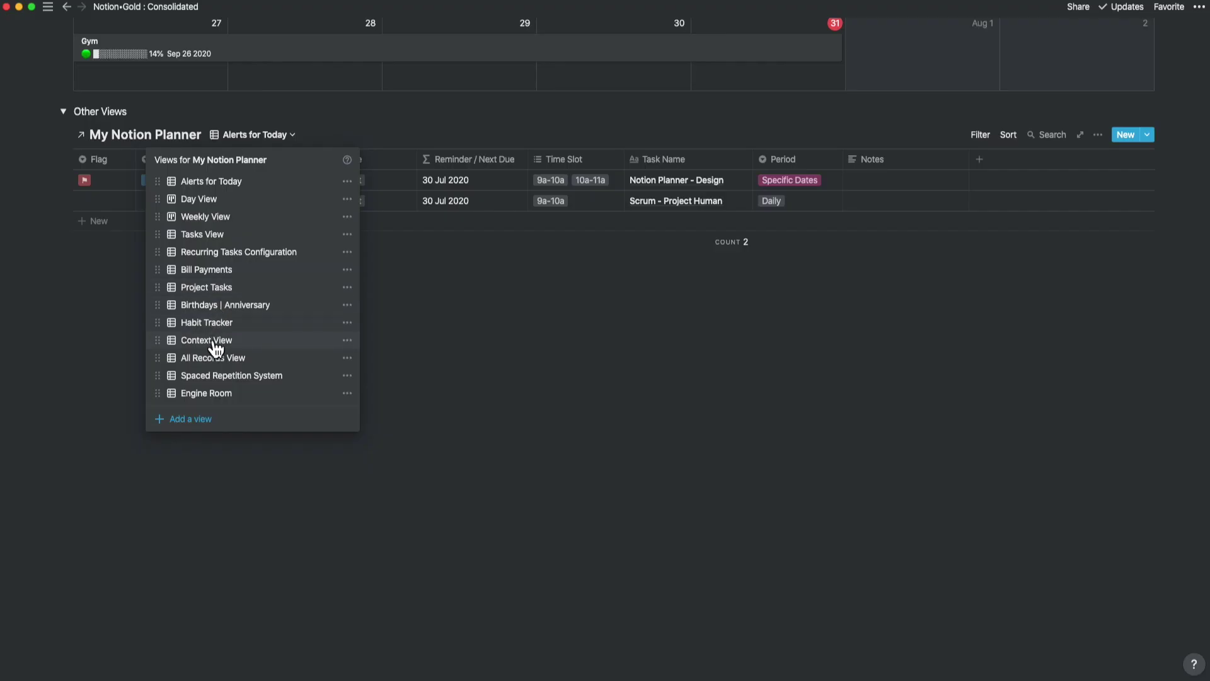
Switch to Context View and look at the context options of the Office and Calls task.
click(216, 343)
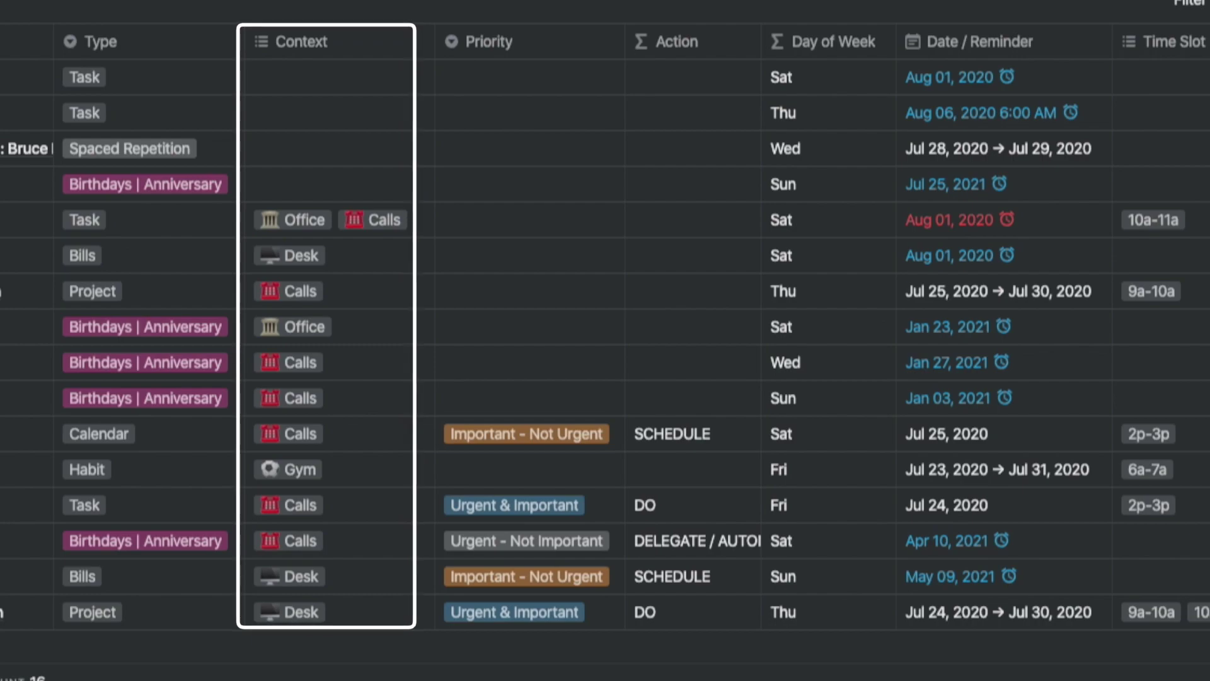
click(312, 221)
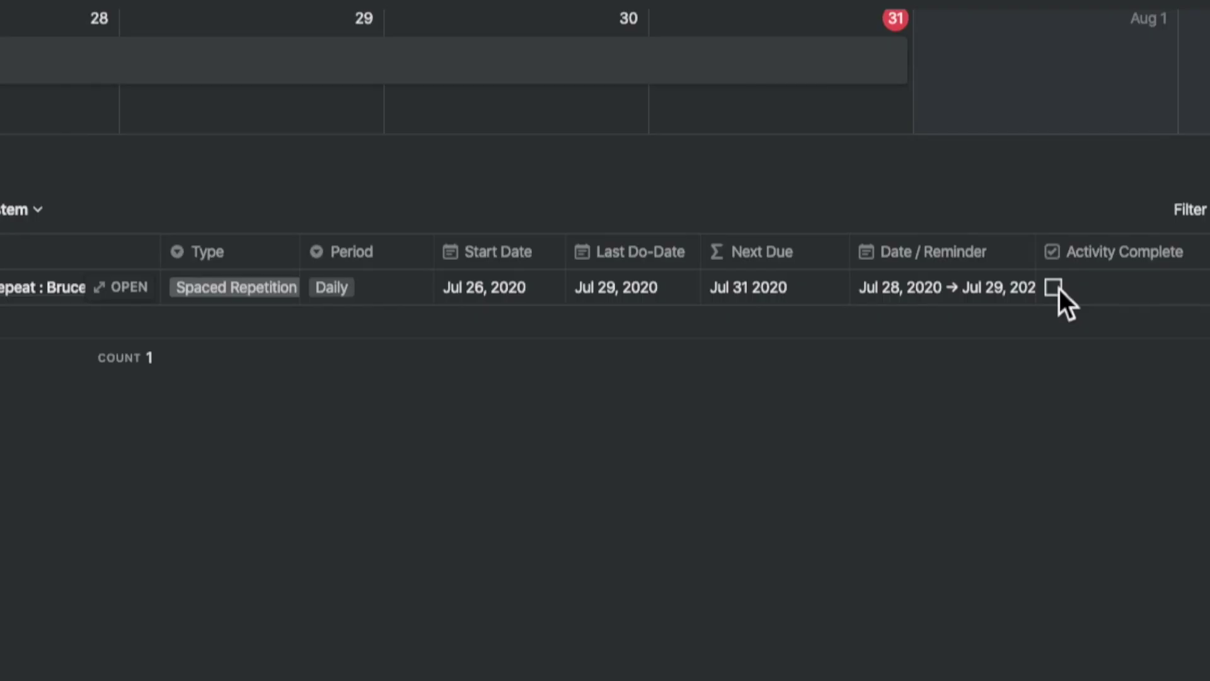
Tick Activity Complete on the Eat Sleep Work Repeat row.
click(1060, 290)
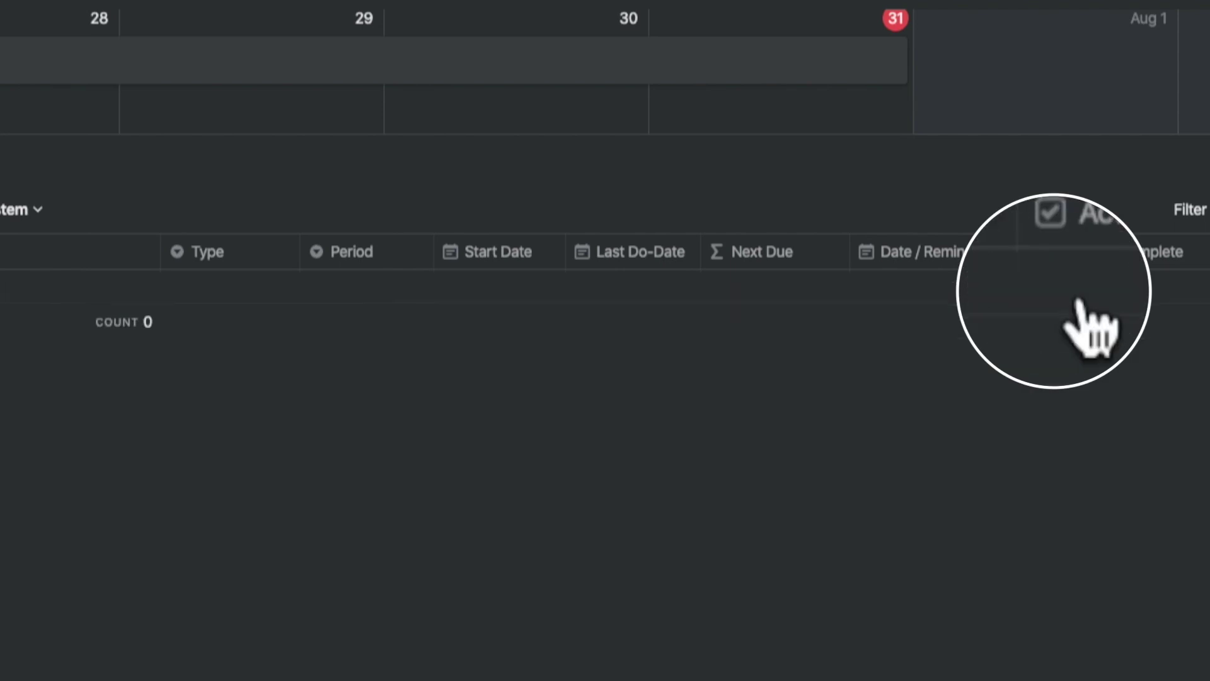